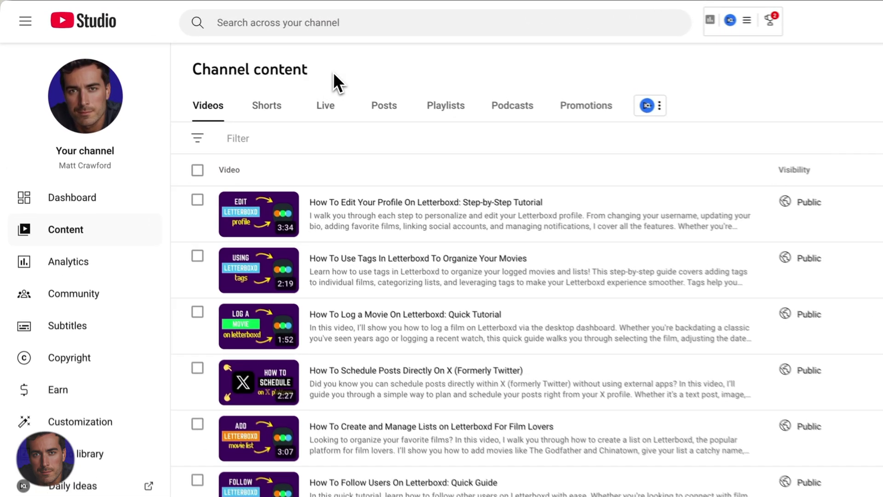
Step: Scroll down the Channel content video list toward the Vimeo upload video
left_click_drag(160, 37, 101, 38)
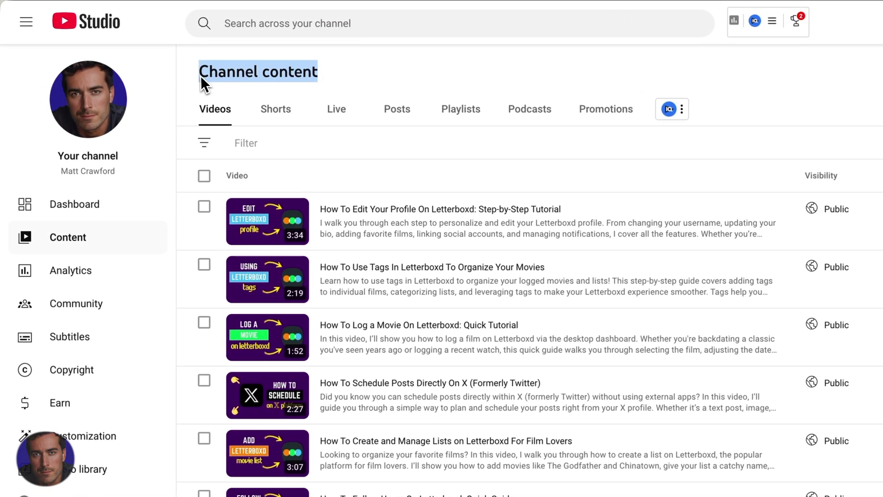
left_click(356, 70)
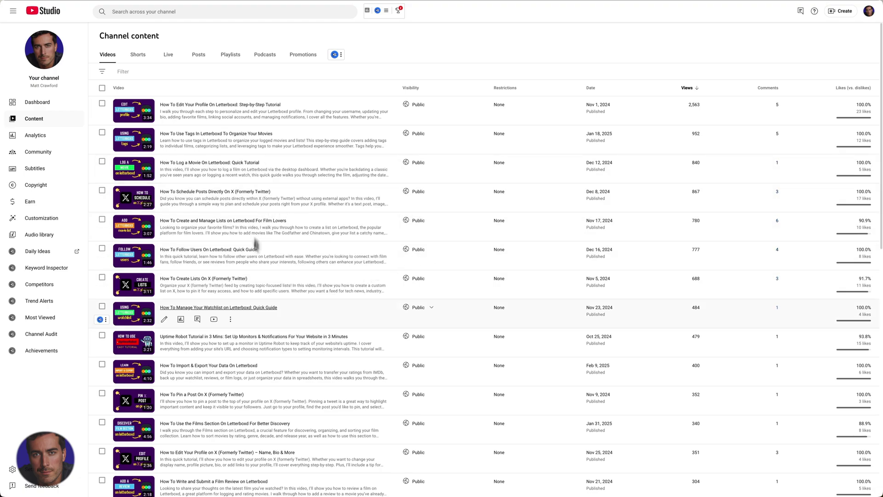
scroll(271, 276, "down", 8)
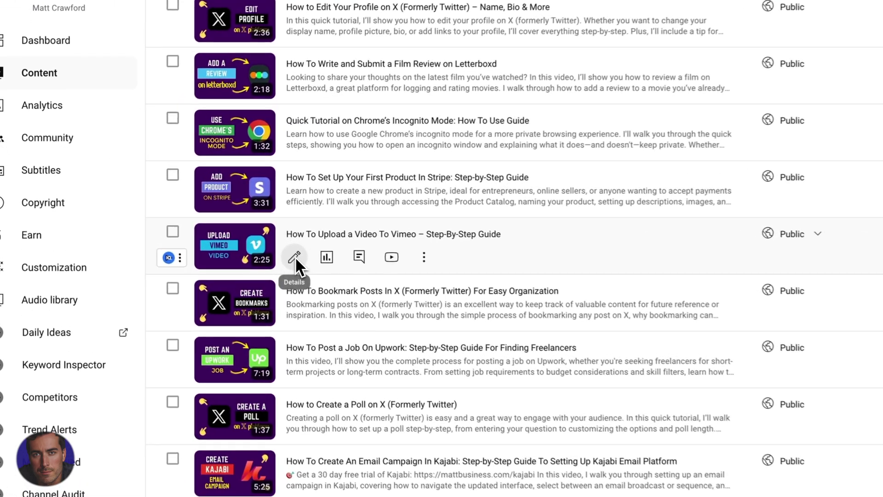
Step: Open the Vimeo upload video's Details page and look through its description
left_click(246, 241)
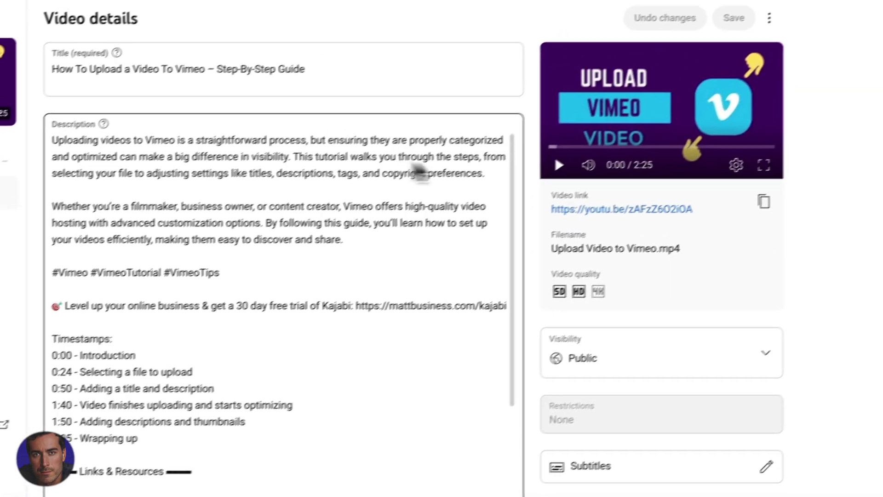
scroll(299, 285, "down", 10)
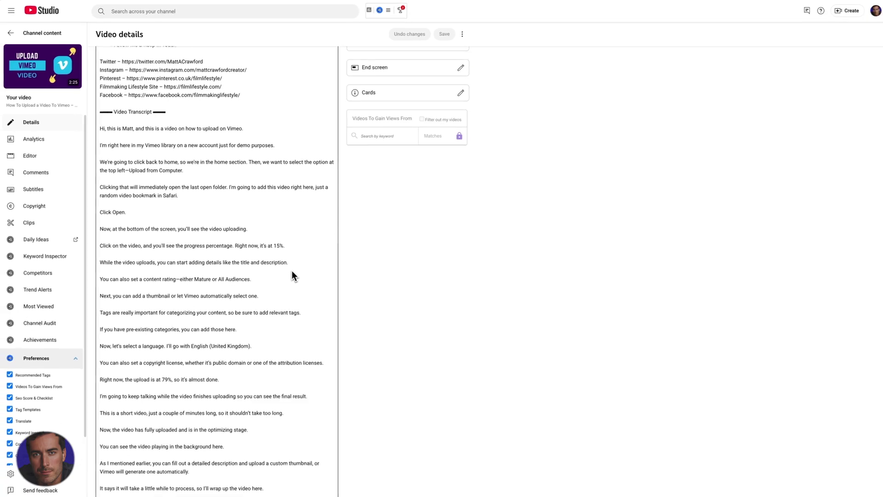
scroll(292, 275, "down", 10)
scroll(291, 272, "up", 8)
scroll(242, 245, "up", 5)
scroll(189, 249, "up", 7)
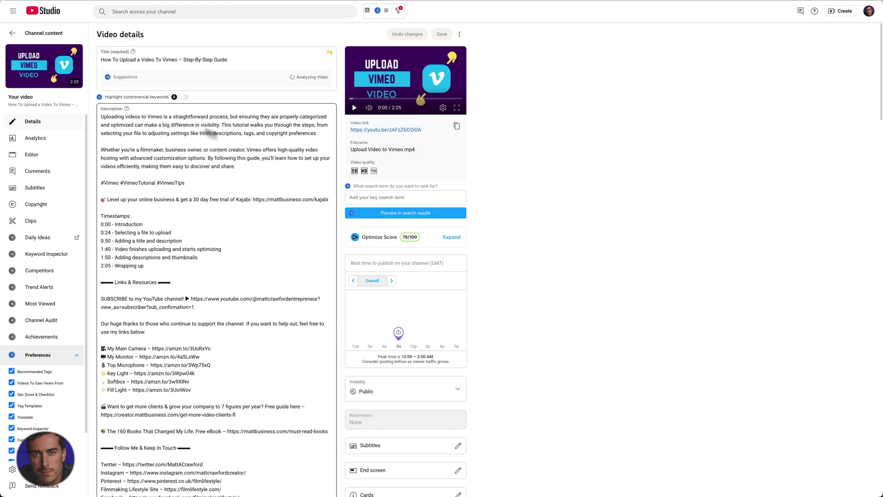
scroll(290, 248, "down", 5)
scroll(288, 252, "up", 5)
scroll(295, 285, "down", 5)
Step: Highlight 'Transcript' in the description, then go to the video's Subtitles page
double_click(133, 269)
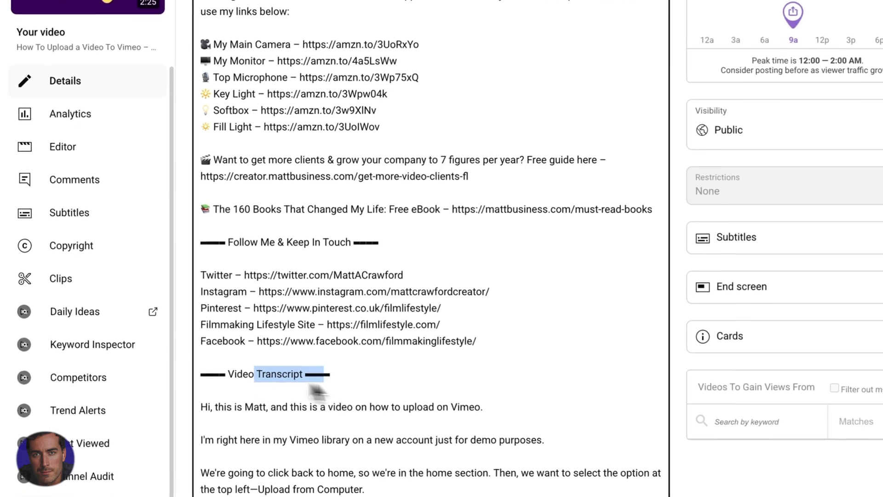
left_click(230, 277)
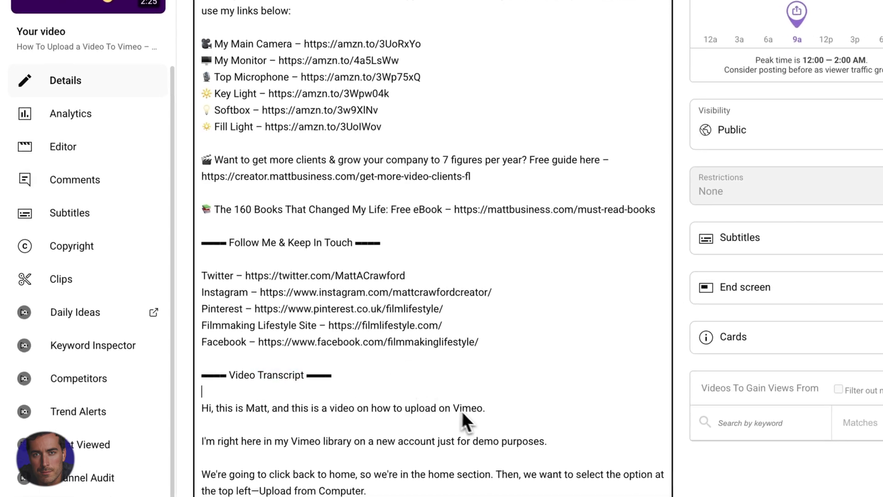
scroll(461, 410, "up", 10)
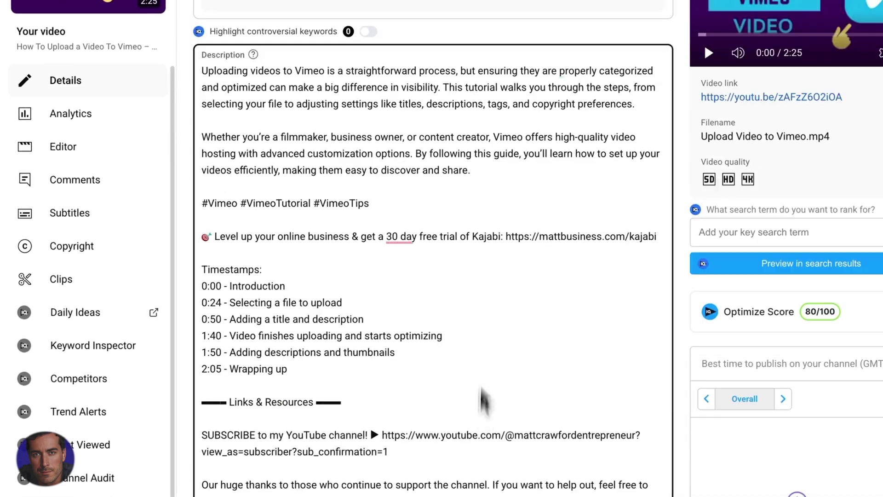
left_click(82, 212)
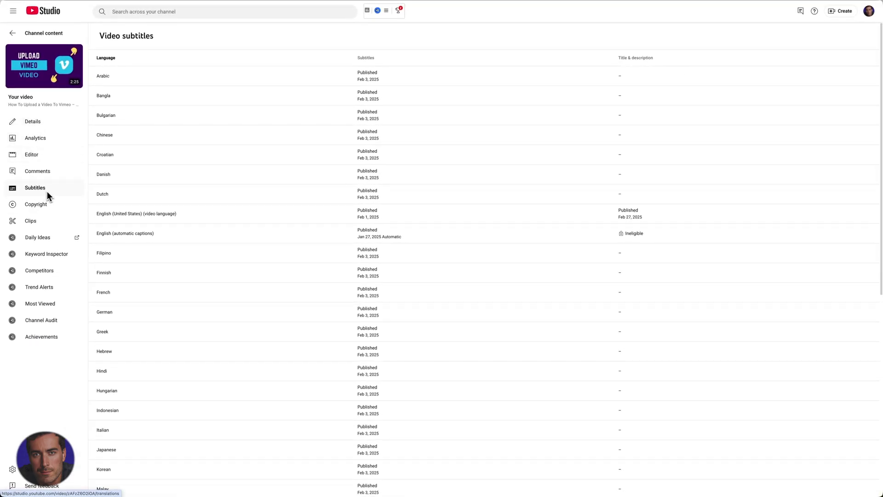
scroll(350, 267, "down", 8)
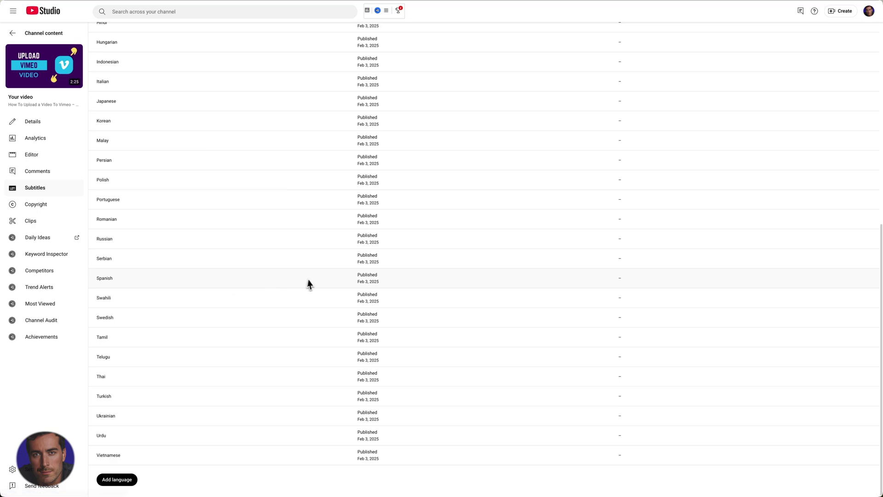
scroll(307, 282, "up", 8)
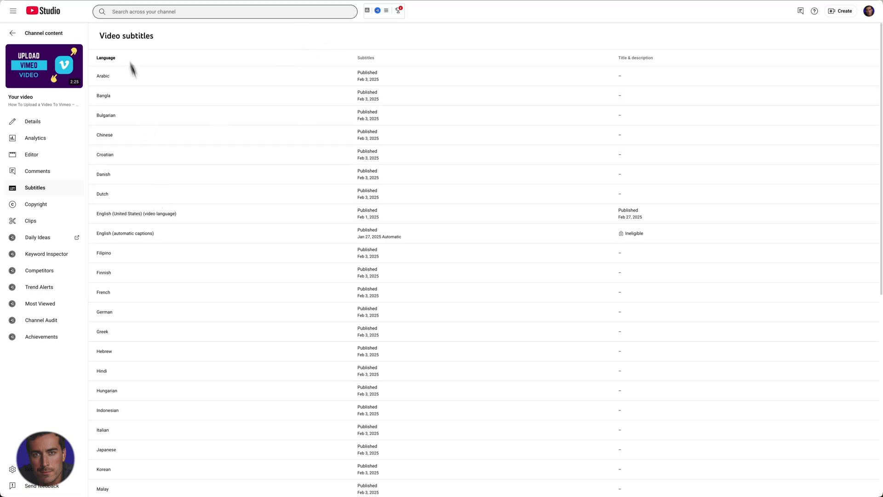
scroll(198, 223, "down", 7)
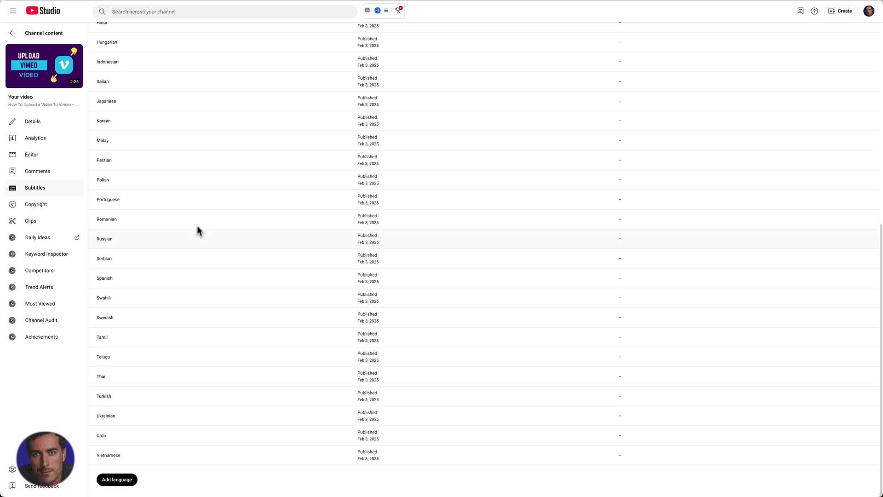
scroll(195, 230, "up", 4)
scroll(191, 257, "up", 5)
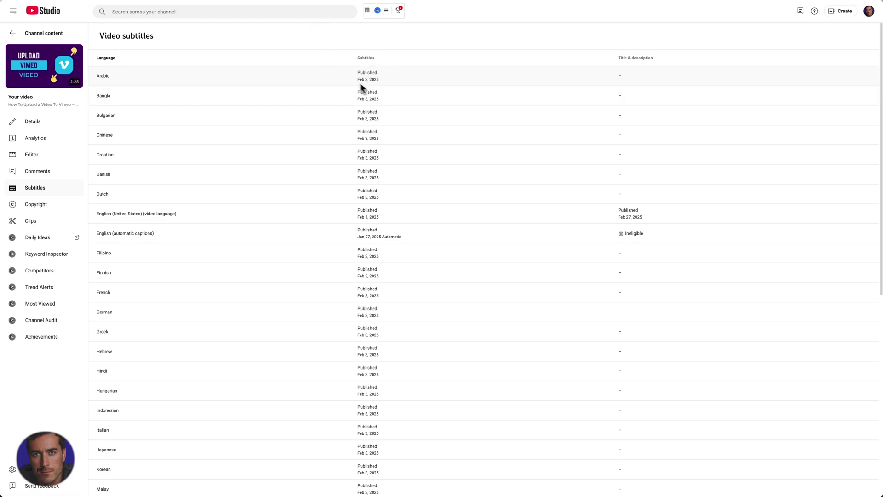
mouse_move(36, 60)
left_click_drag(656, 61, 618, 63)
left_click(625, 37)
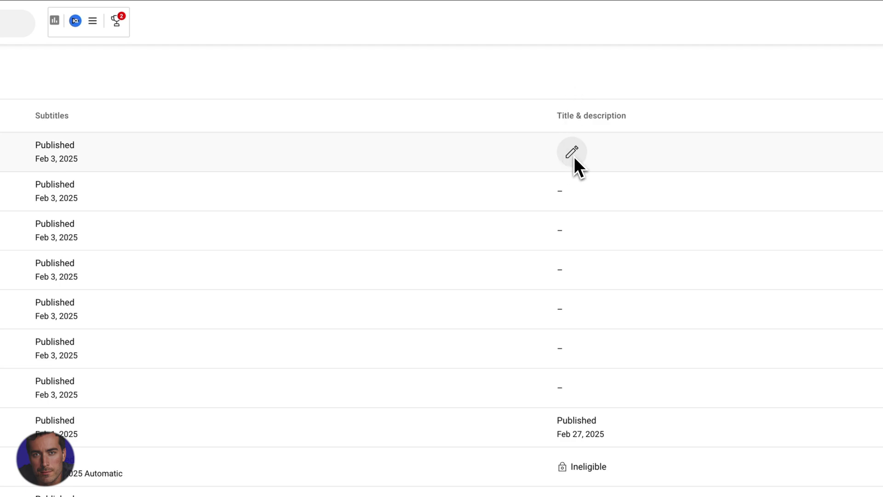
left_click(573, 157)
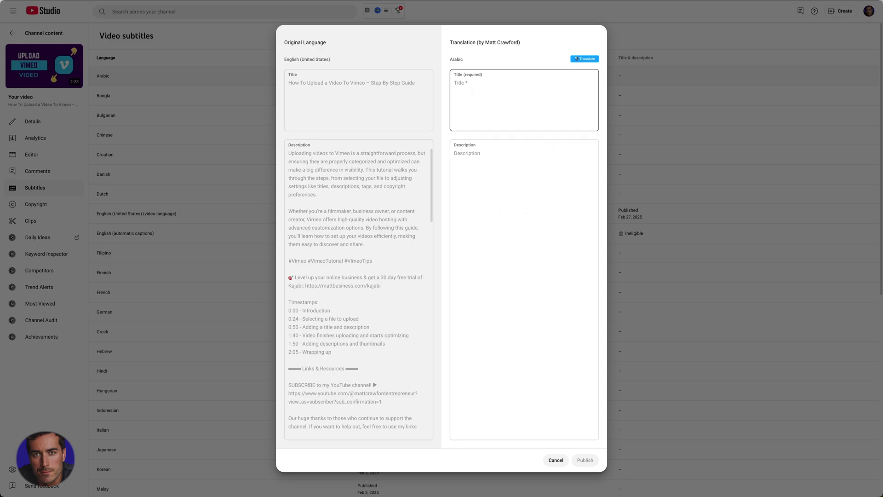
left_click(467, 86)
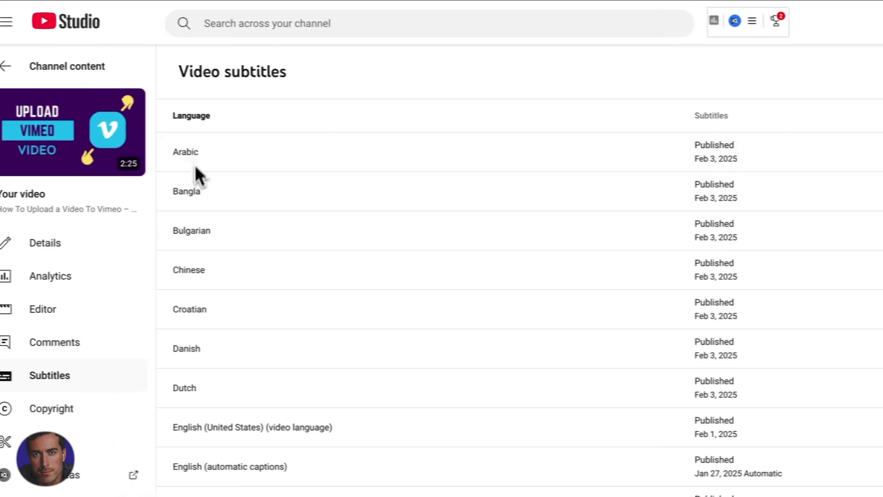
left_click(607, 83)
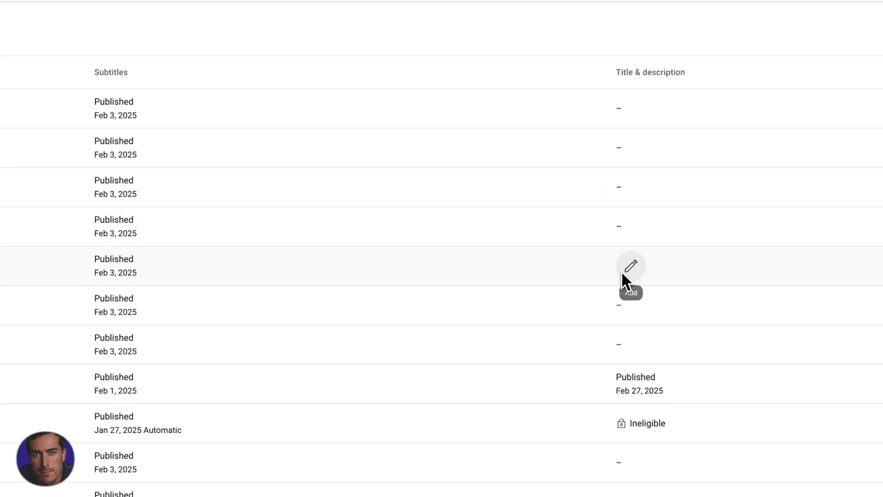
left_click(622, 267)
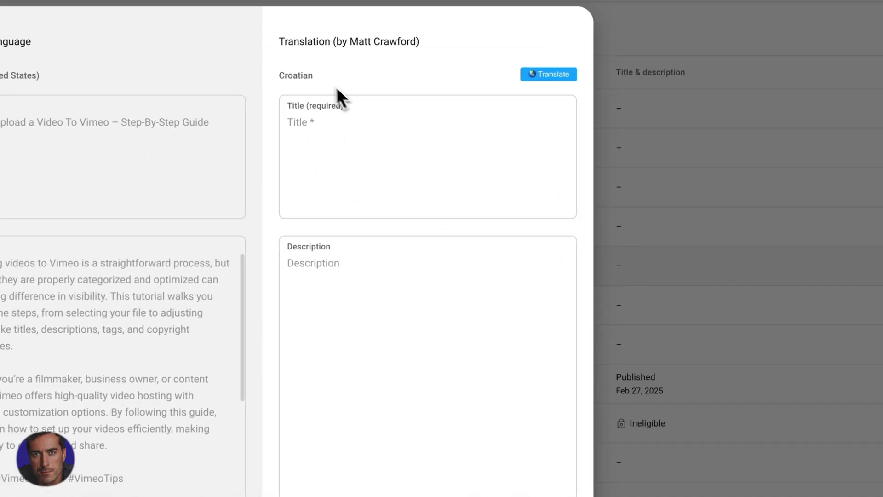
left_click(363, 128)
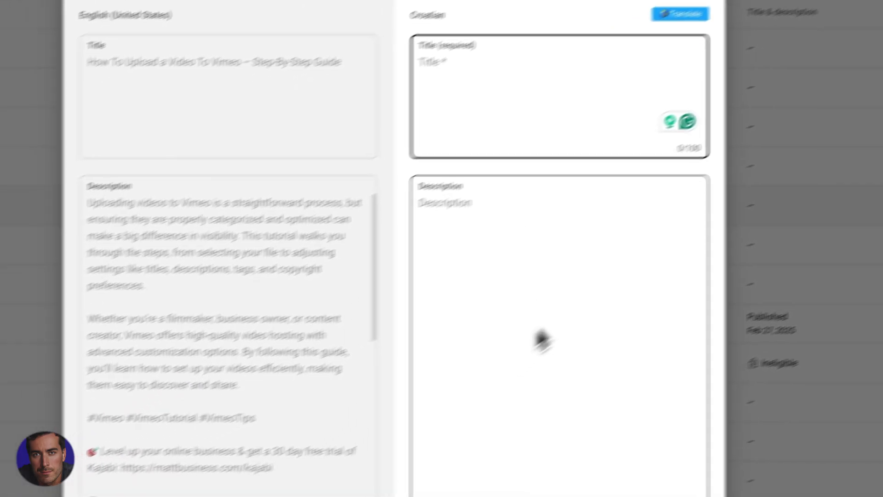
left_click(383, 450)
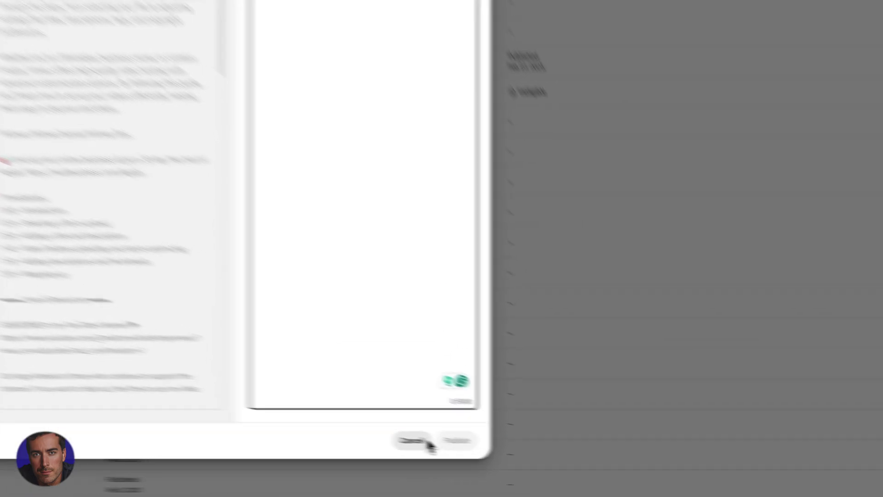
left_click(555, 460)
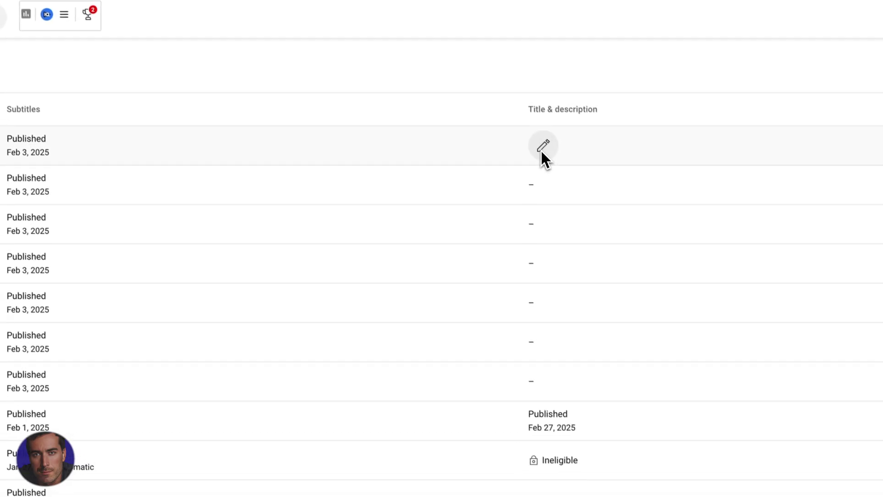
left_click(510, 97)
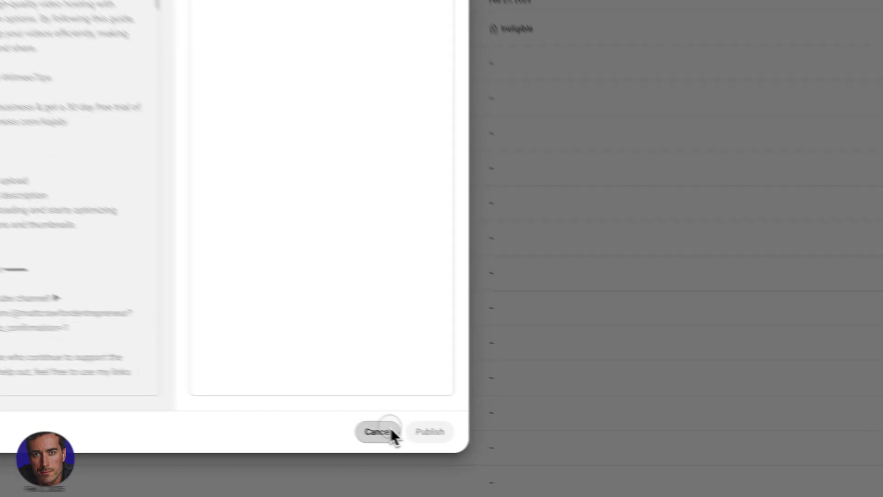
left_click(564, 462)
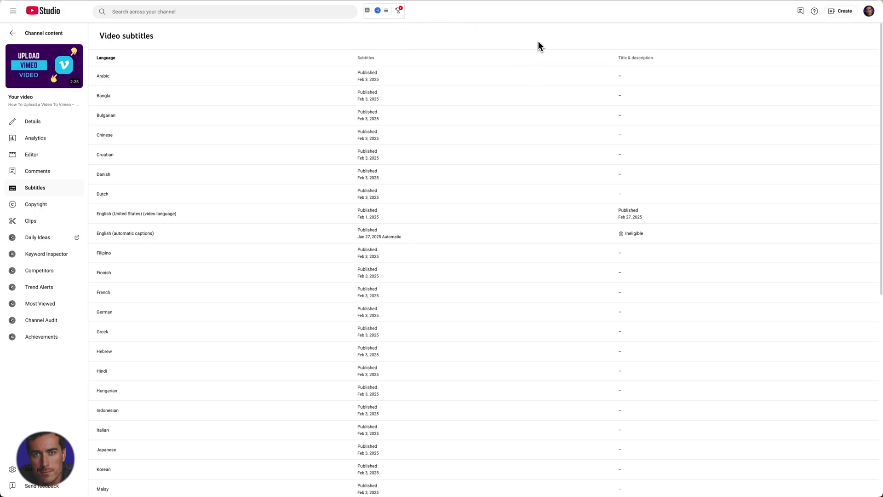
Step: Open the vidIQ tools list, then dismiss the Channel Audit overview back to the subtitles list
left_click(387, 11)
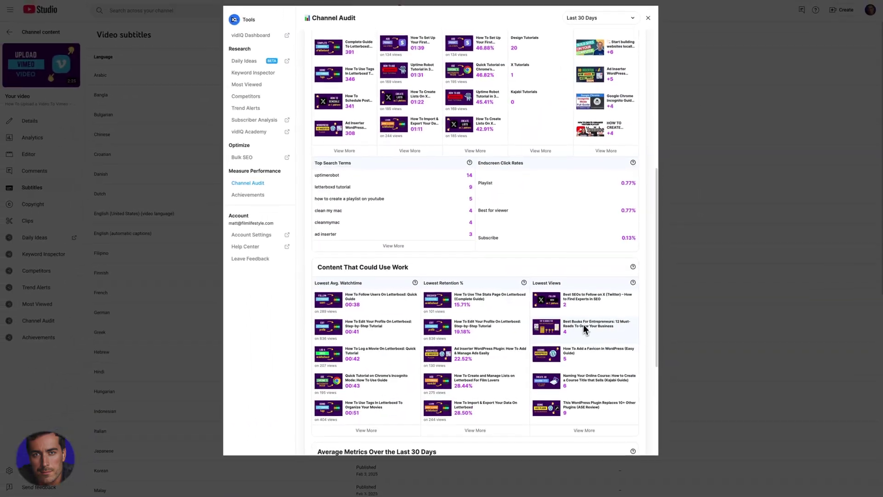
scroll(585, 322, "up", 6)
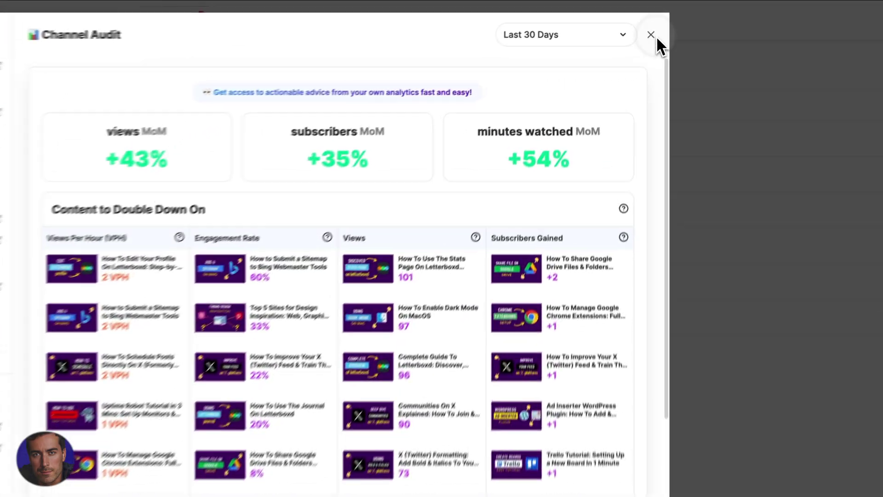
left_click(648, 19)
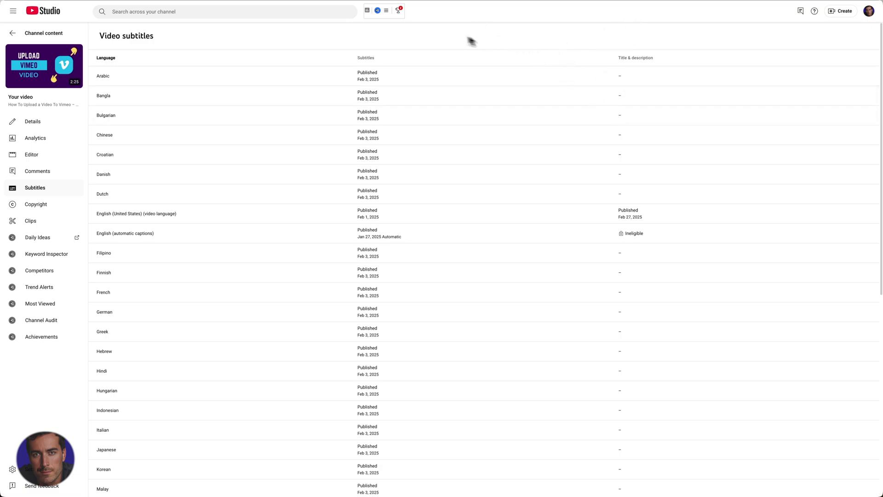
Step: Auto-translate the Arabic title and description with vidIQ Translate, review, and publish
mouse_move(629, 77)
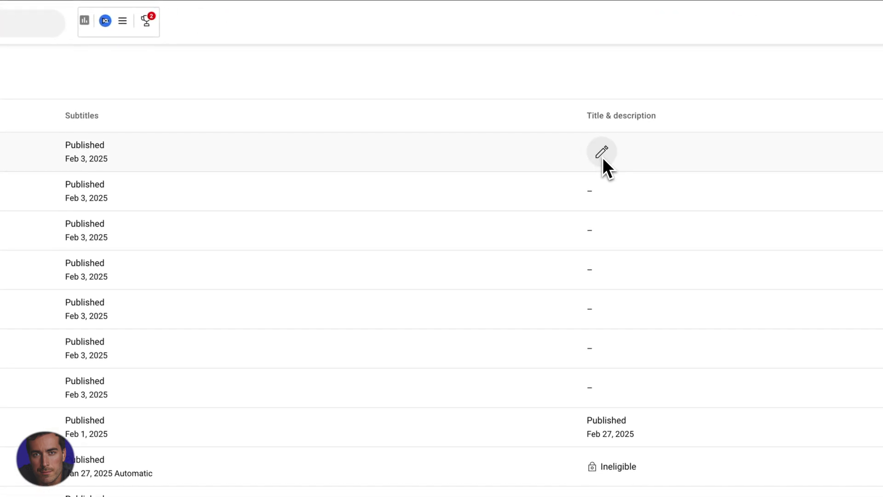
left_click(602, 153)
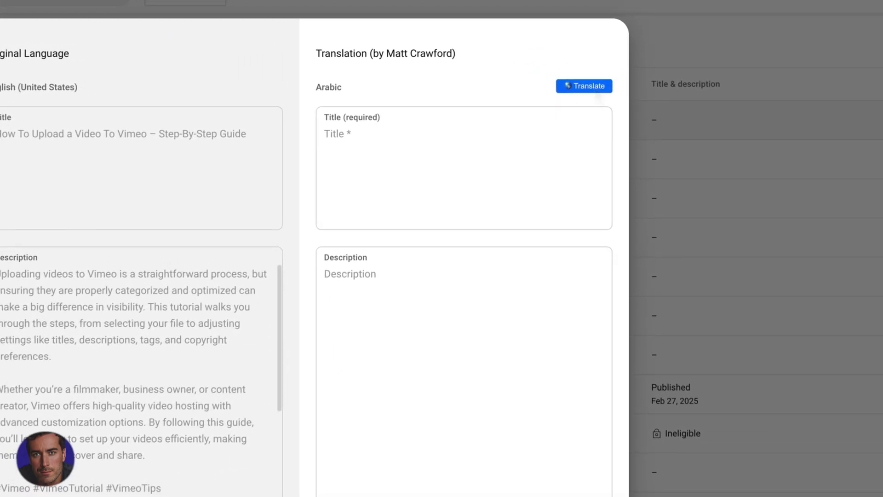
left_click(596, 88)
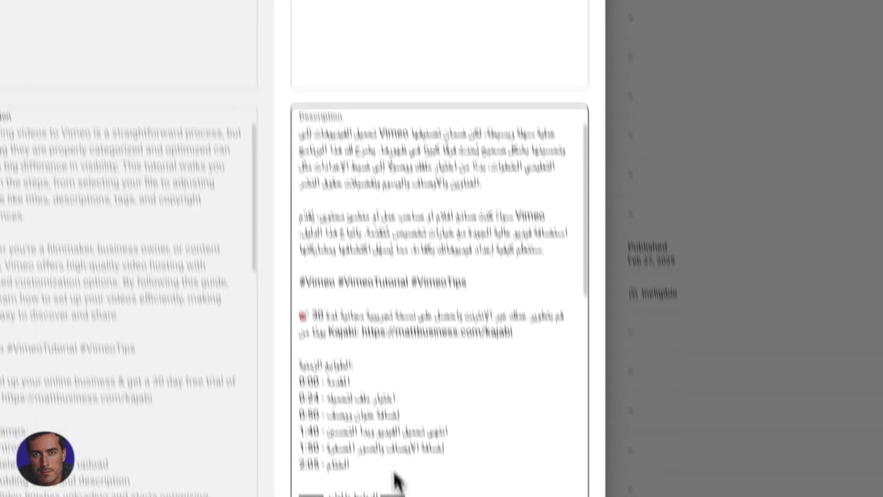
left_click_drag(544, 132, 341, 136)
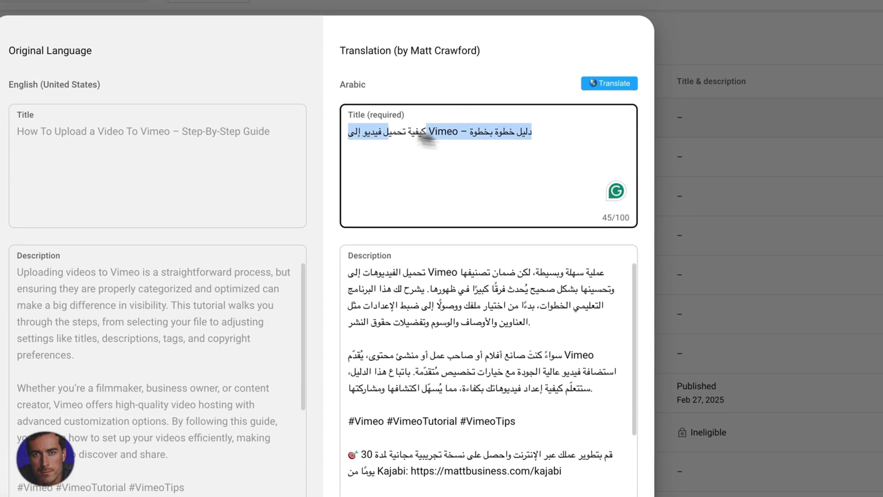
left_click(468, 103)
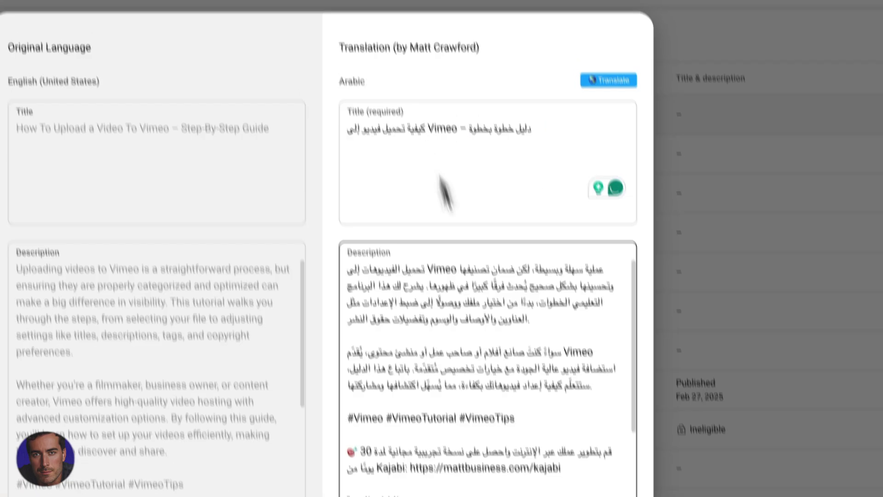
scroll(450, 361, "down", 10)
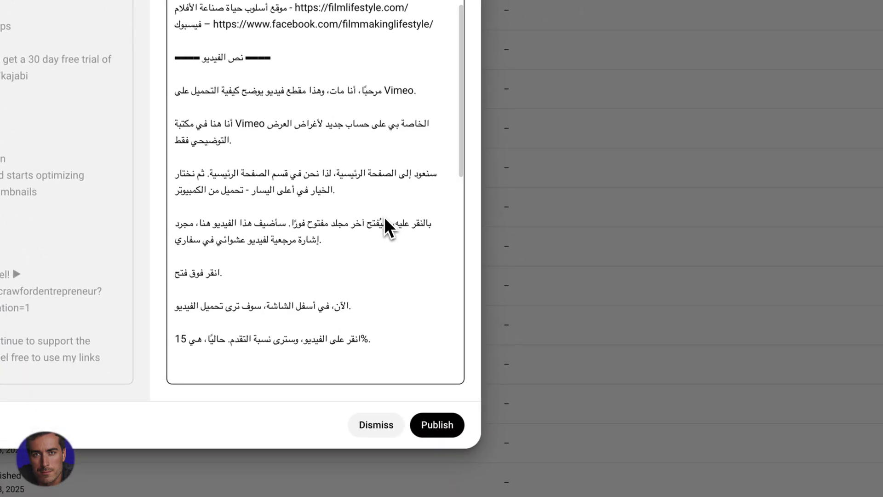
scroll(385, 218, "down", 10)
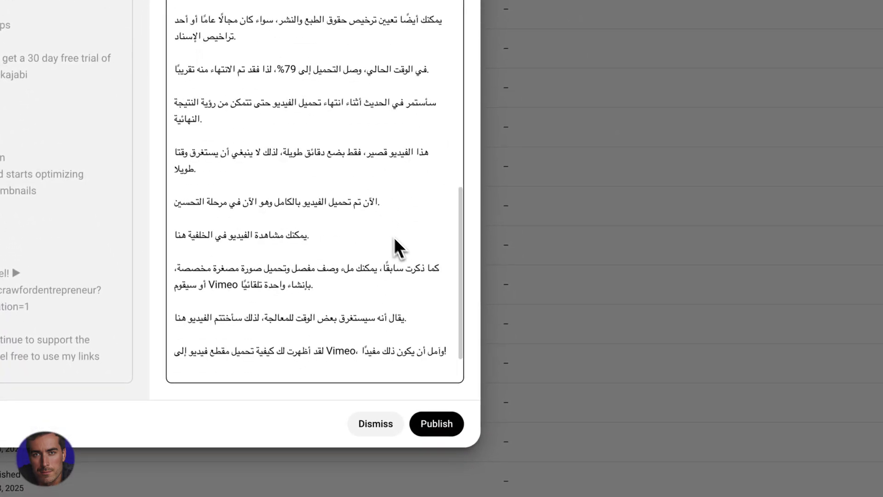
left_click(446, 426)
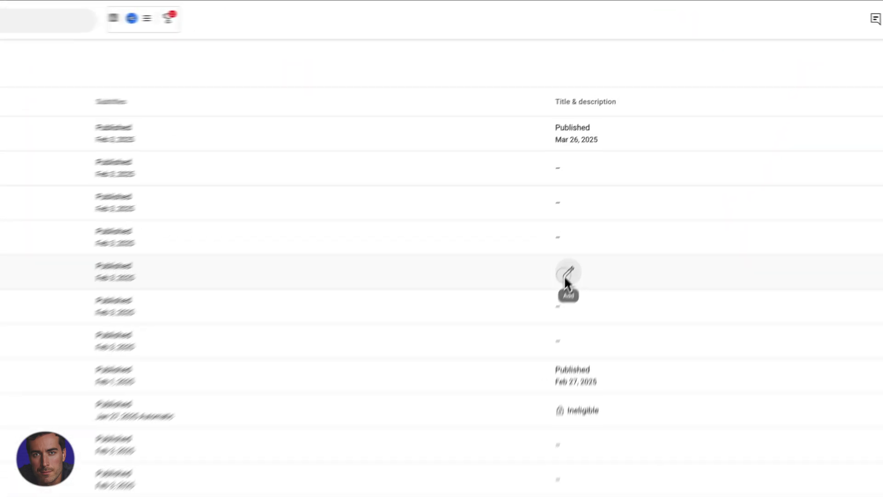
Step: Fill the Croatian title and description with vidIQ Translate and review the result
left_click(564, 278)
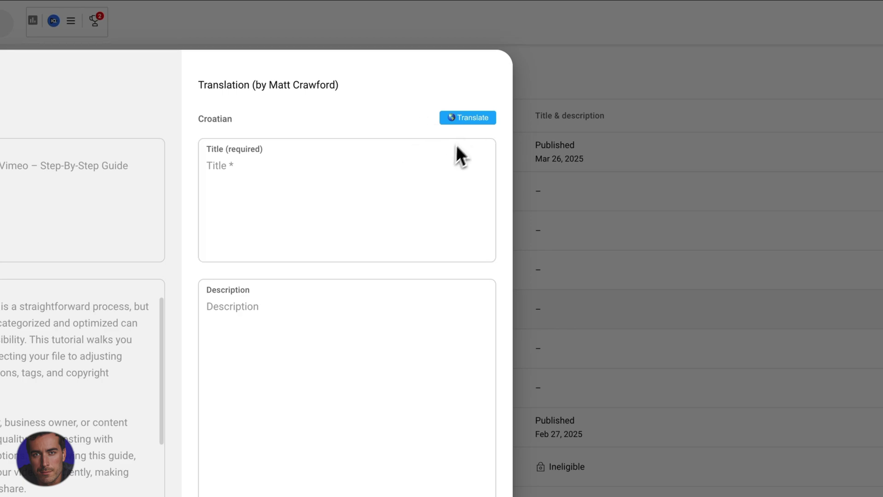
left_click(470, 119)
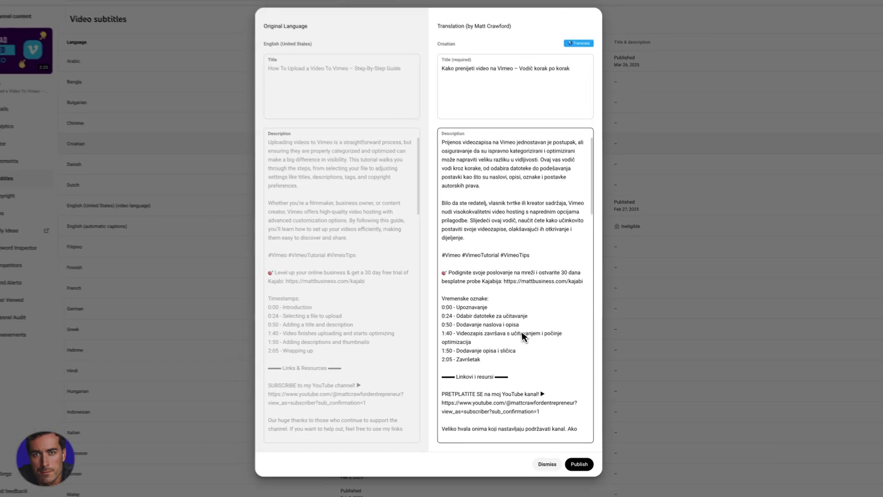
scroll(479, 286, "down", 15)
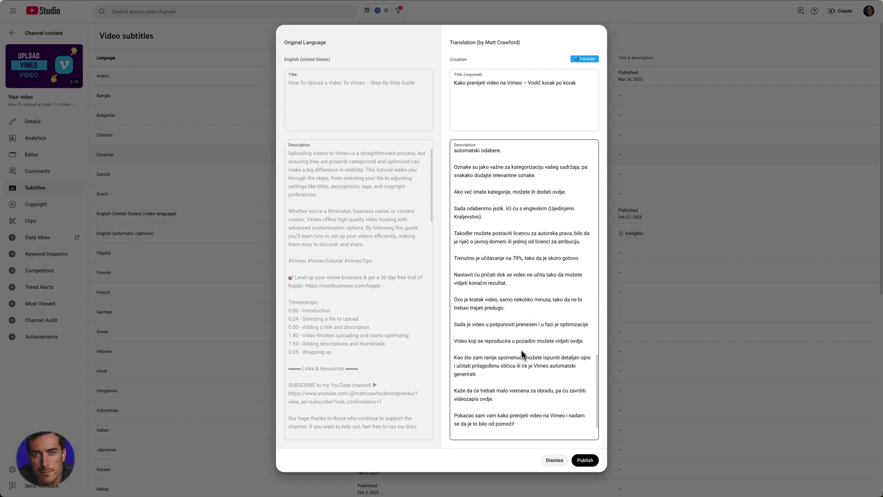
scroll(567, 305, "up", 3)
scroll(570, 304, "up", 10)
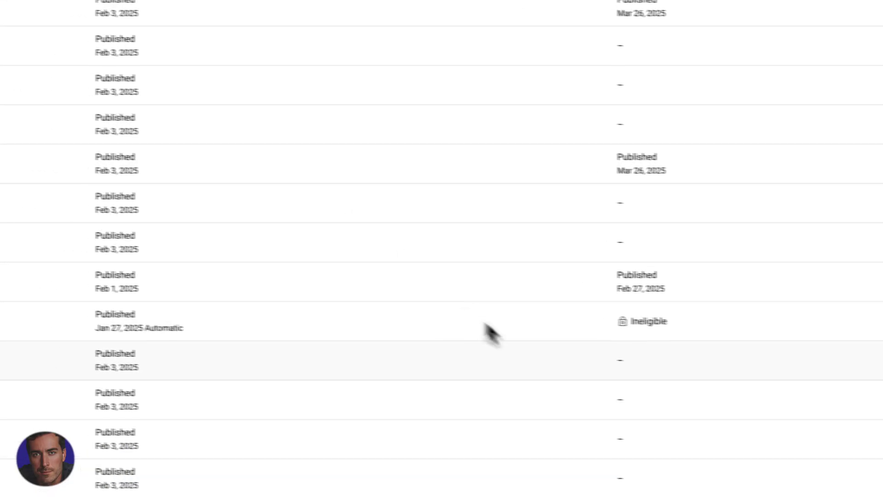
Step: Open the French title and description editor and auto-fill it with vidIQ Translate
scroll(496, 334, "down", 5)
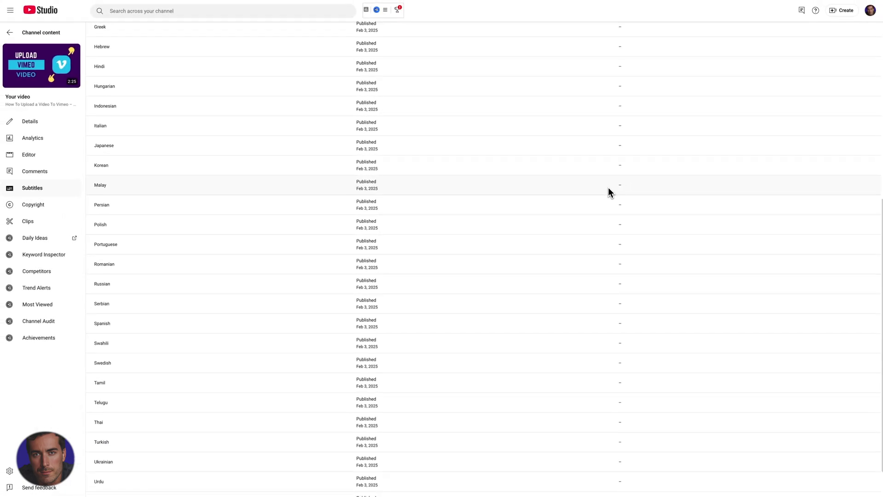
scroll(608, 192, "up", 3)
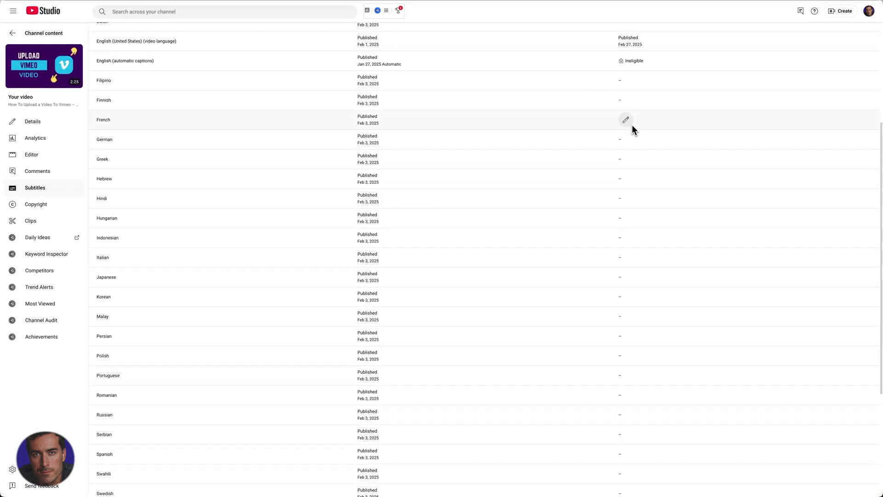
left_click(626, 120)
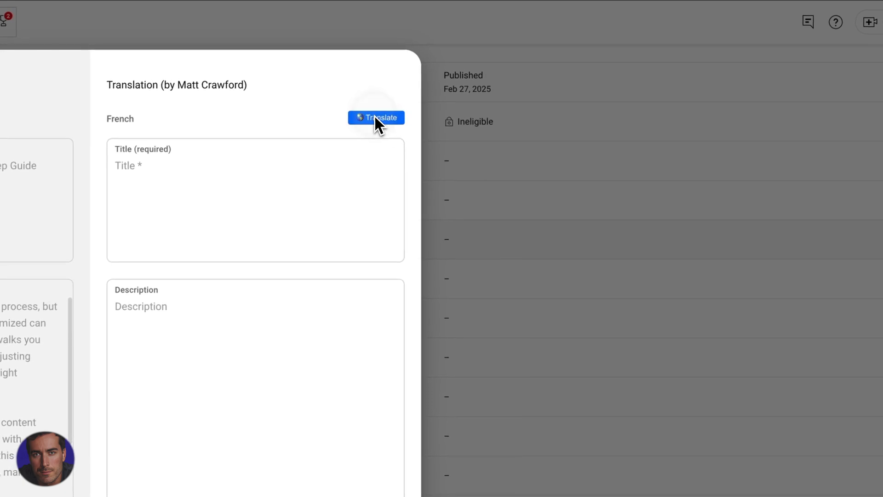
left_click(374, 117)
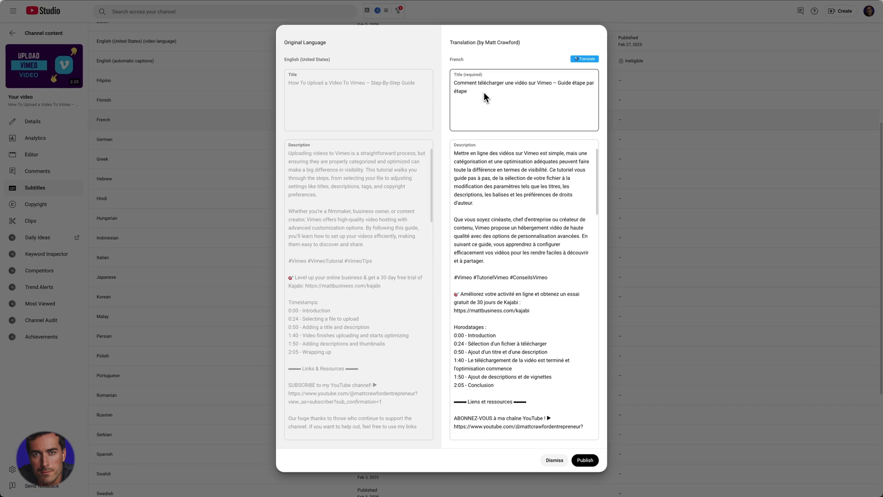
left_click(486, 93)
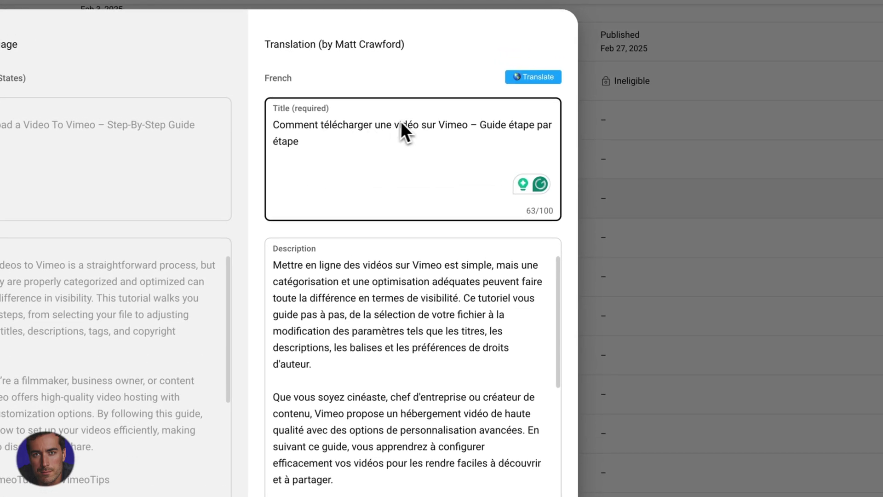
left_click(438, 319)
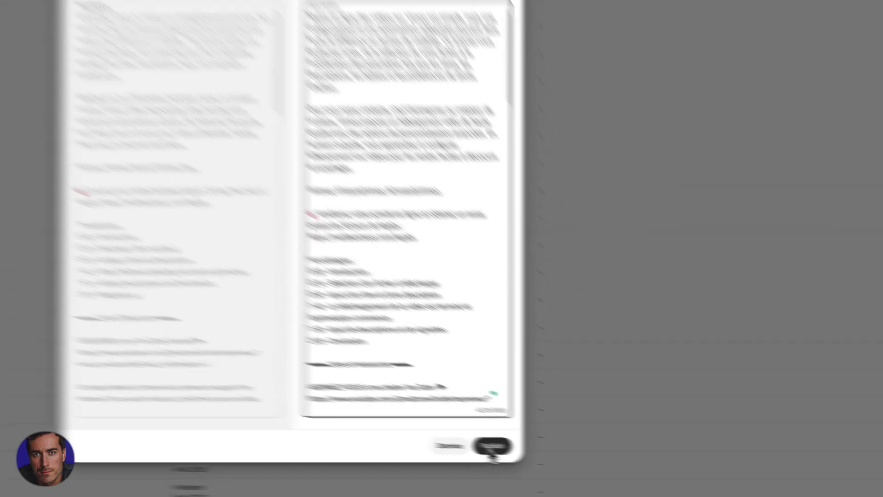
Step: Publish the French title and description, then return to the top of the subtitles table
left_click(585, 460)
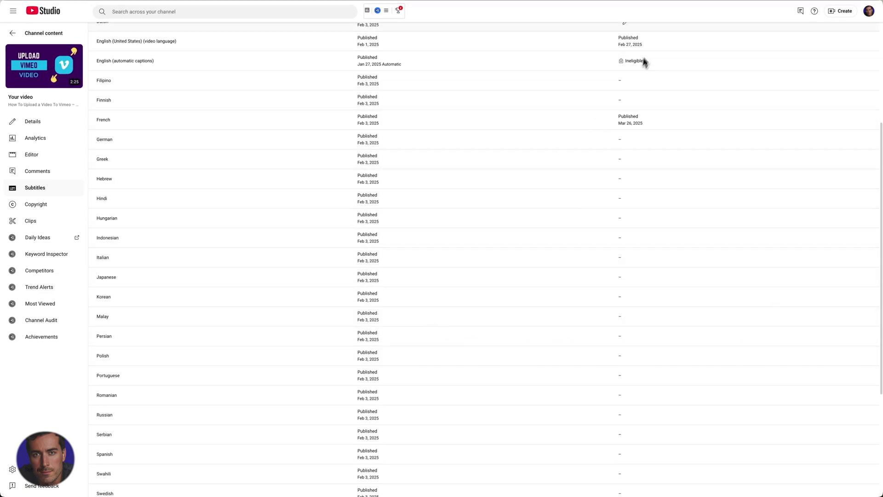
scroll(708, 300, "up", 4)
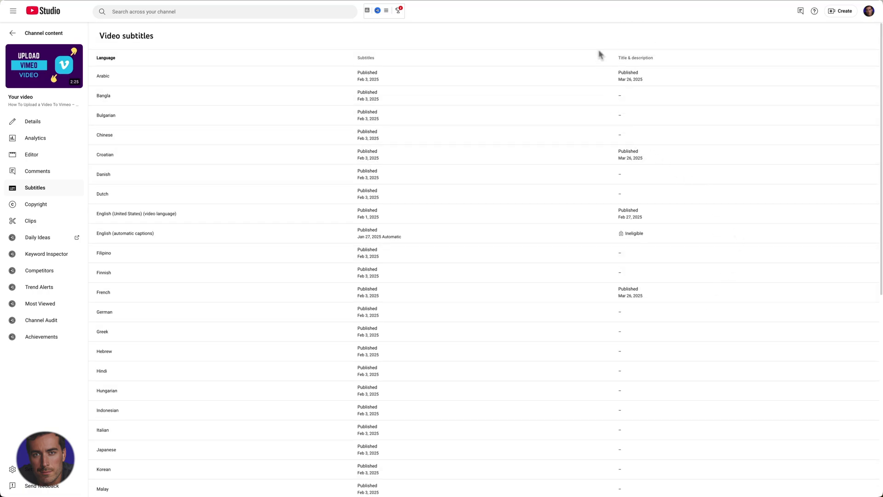
Step: Scroll down to the Spanish row and open its title and description translation editor
scroll(676, 414, "down", 5)
scroll(680, 397, "down", 3)
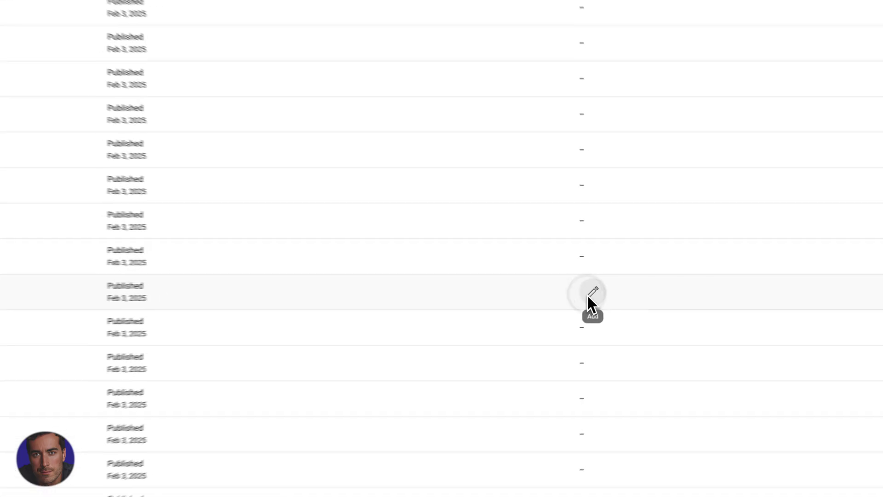
left_click(588, 295)
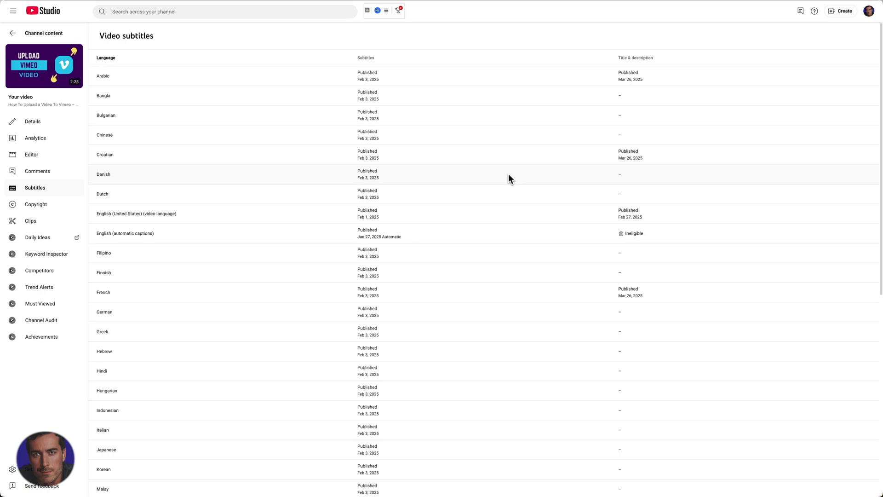
scroll(638, 330, "down", 8)
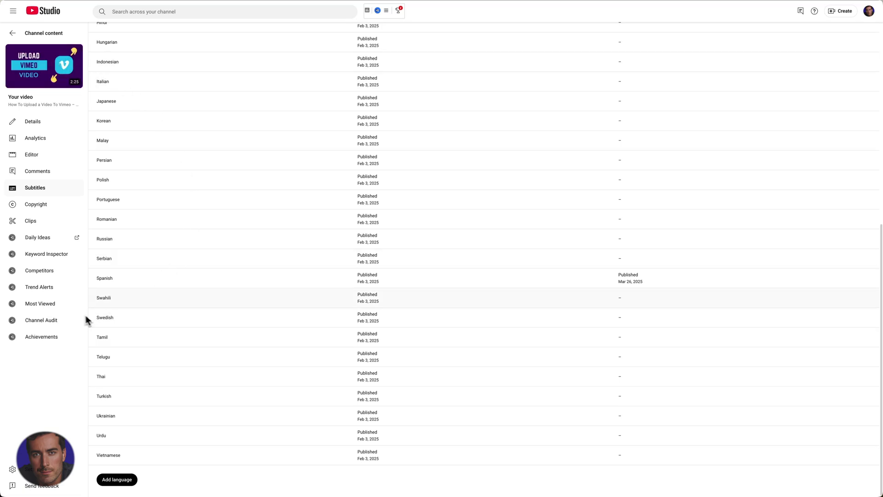
mouse_move(674, 283)
scroll(479, 150, "up", 8)
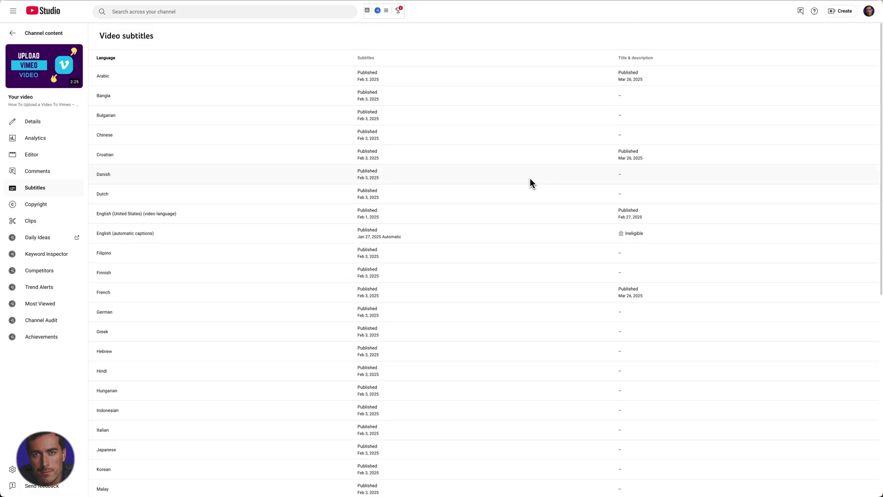